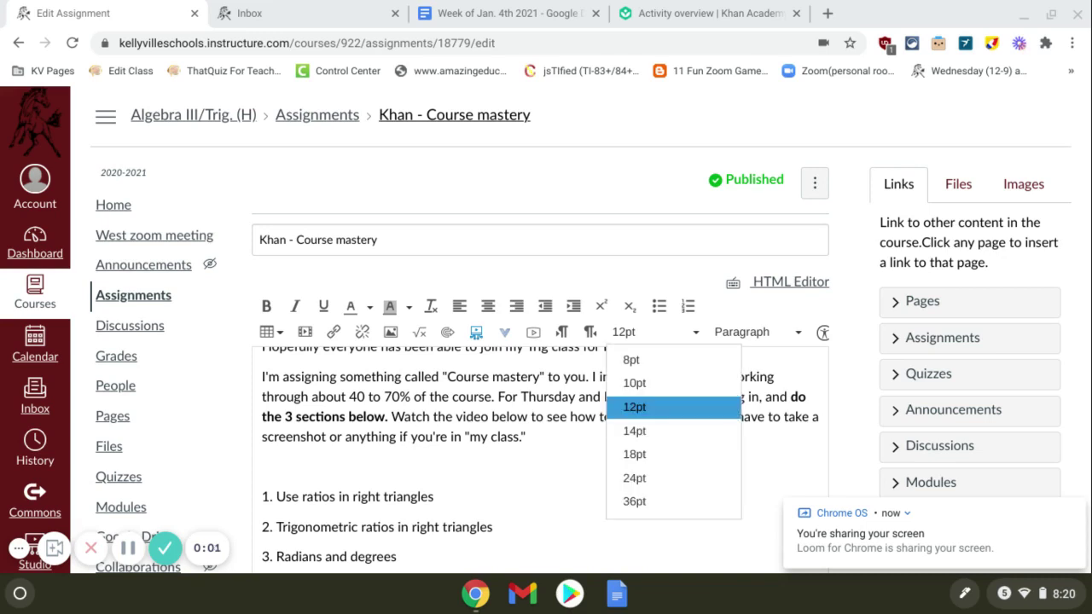
- Keep 12pt and scroll to read the assignment's three required sections
key("Escape")
scroll(546, 342, "down", 3)
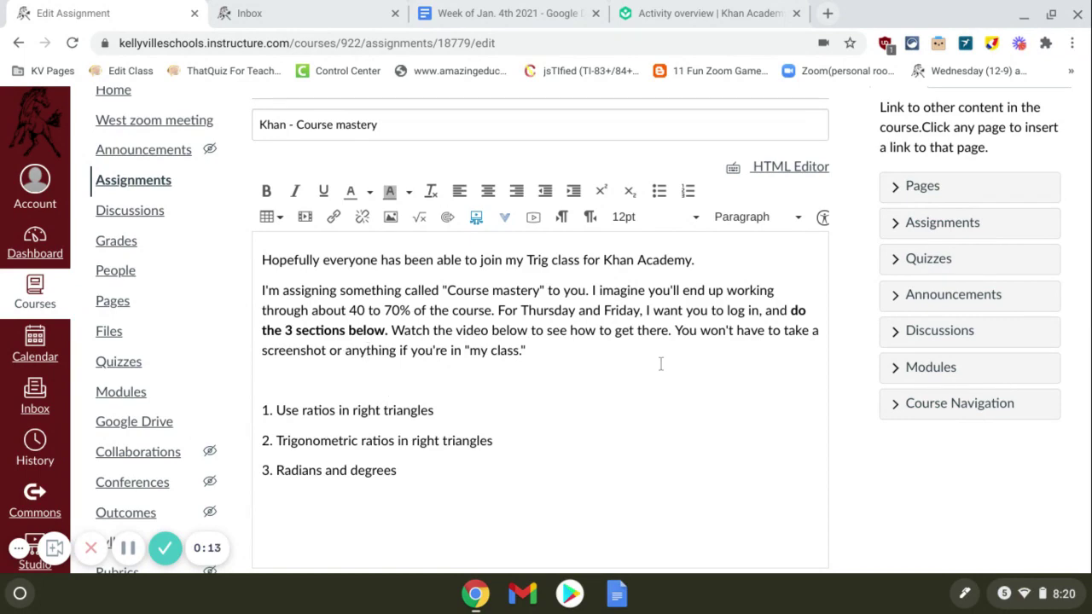
- Go to Learner home and show WEST - TRIG's course mastery goals, due May 21st and July 2nd
key("alt+Tab")
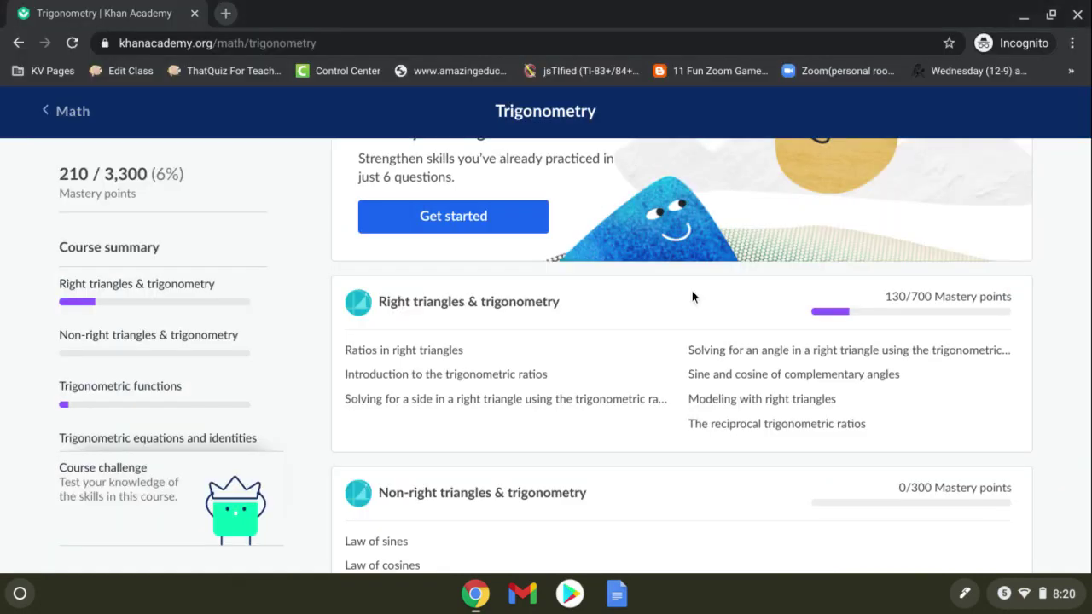
scroll(1059, 234, "up", 3)
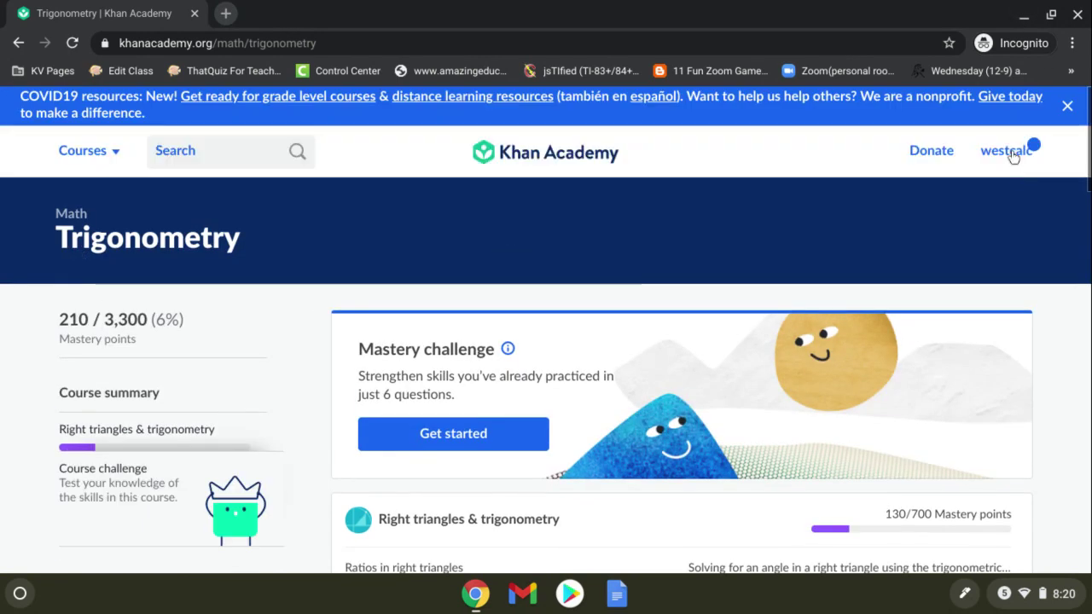
left_click(1012, 156)
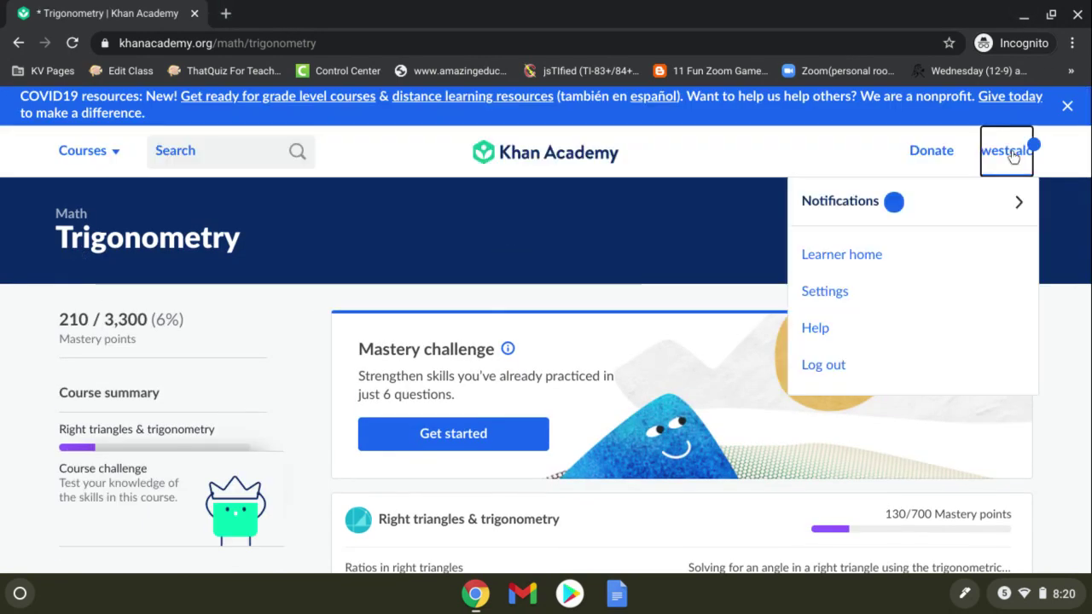
left_click(836, 265)
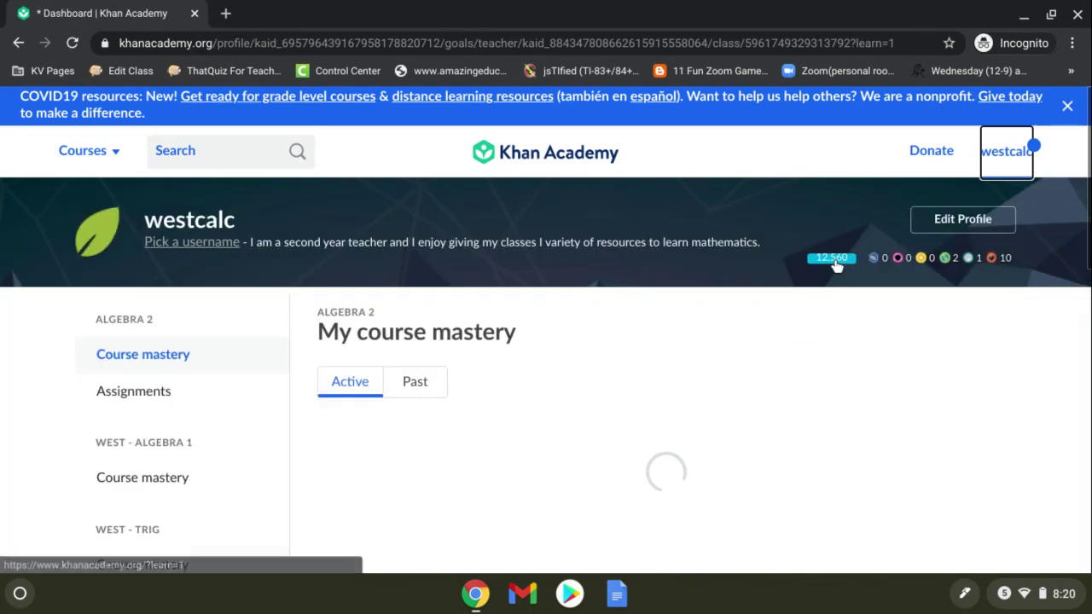
scroll(629, 347, "down", 3)
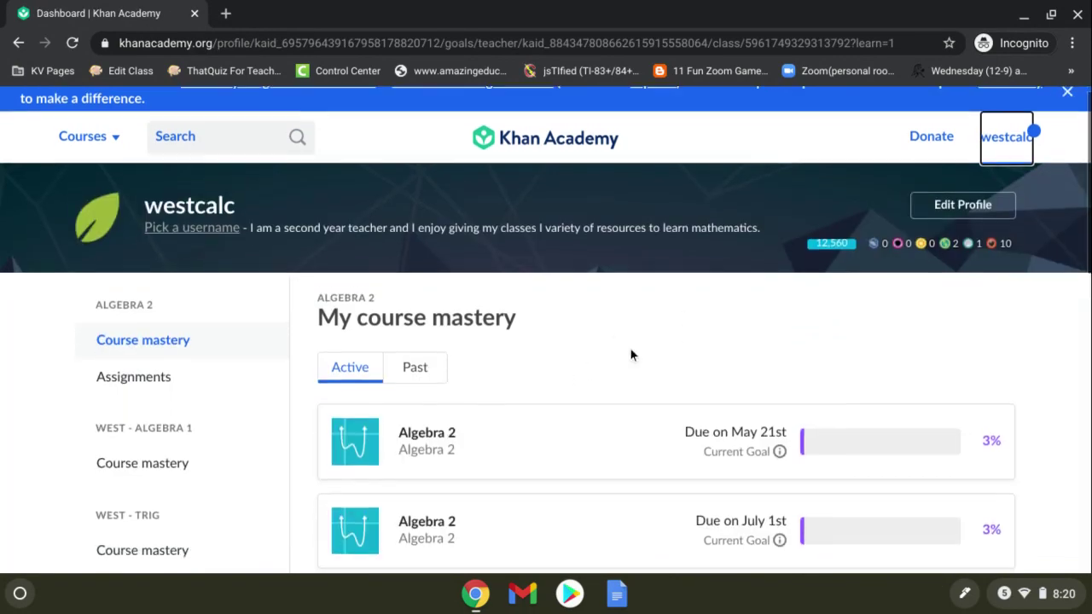
scroll(630, 349, "down", 2)
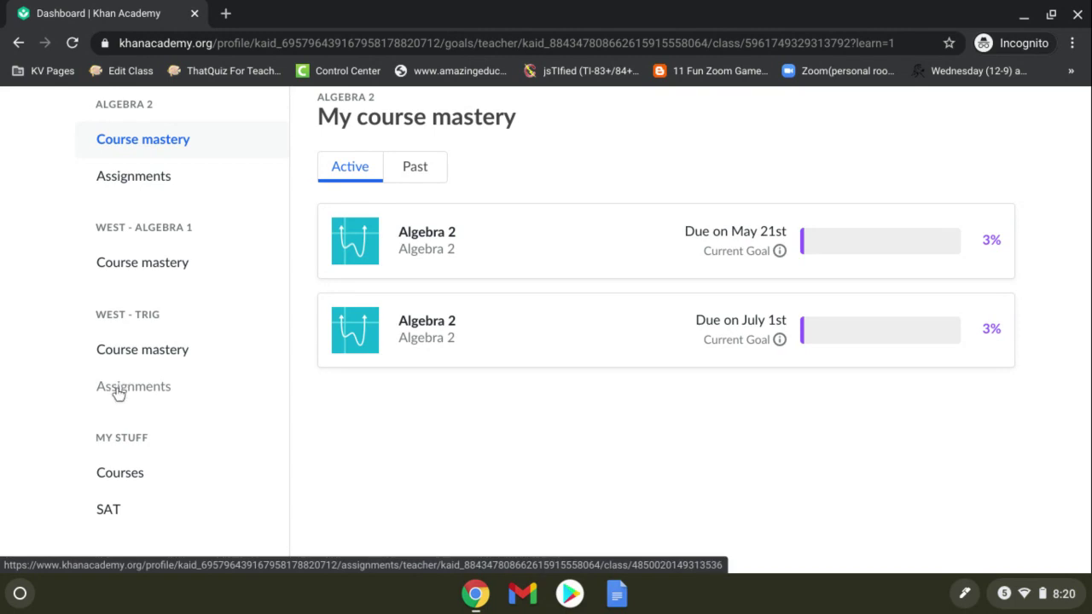
left_click(175, 364)
scroll(695, 414, "down", 3)
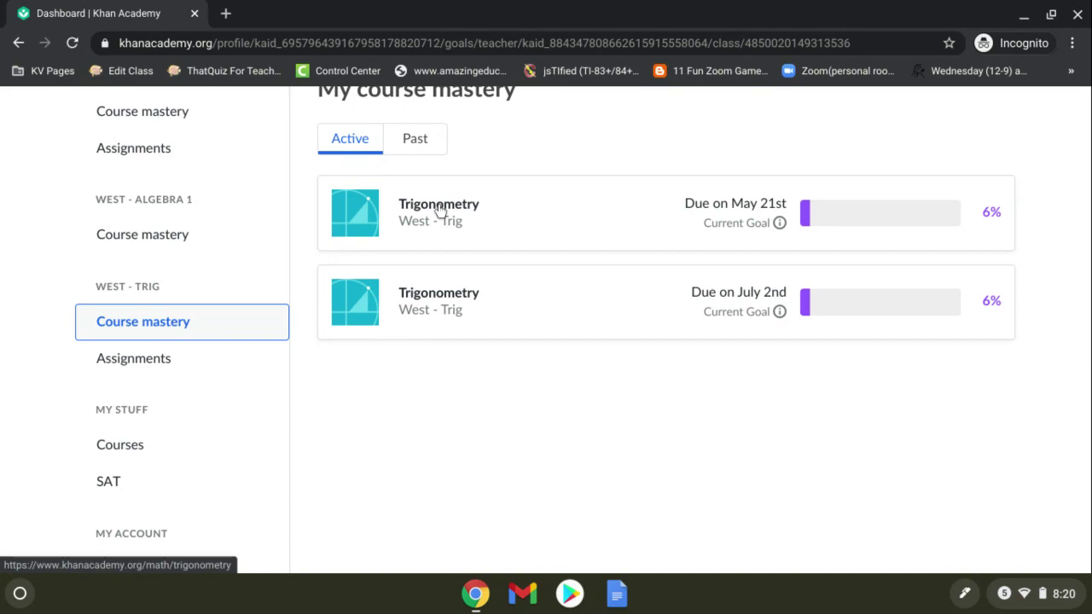
- Review the Trigonometry course units: 210/3,300 mastery points, Trigonometric functions at 80/1700
left_click(439, 205)
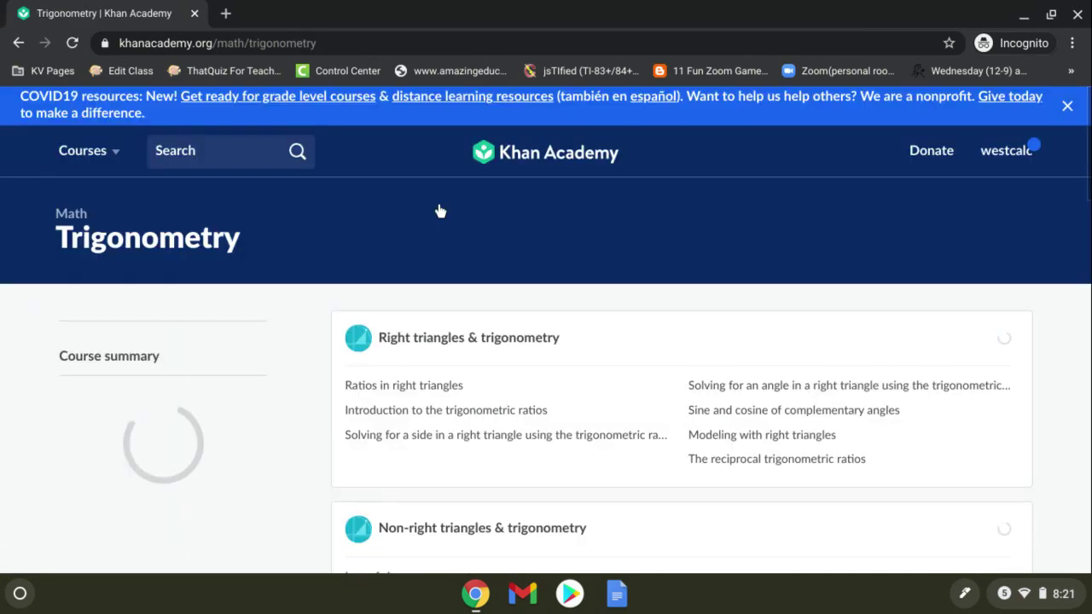
scroll(440, 210, "down", 3)
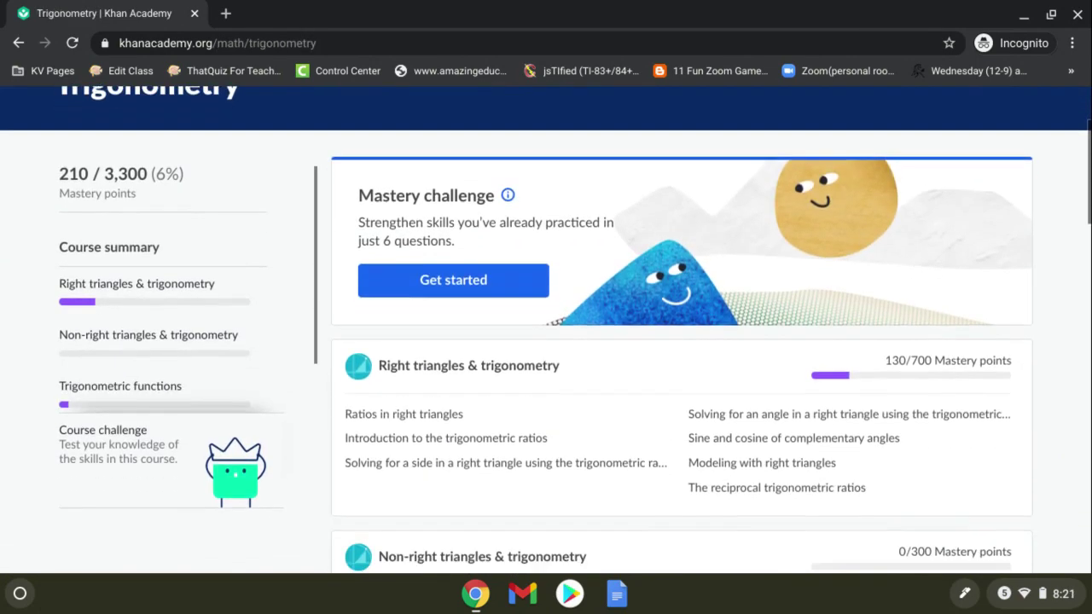
scroll(682, 359, "up", 1)
scroll(514, 253, "up", 1)
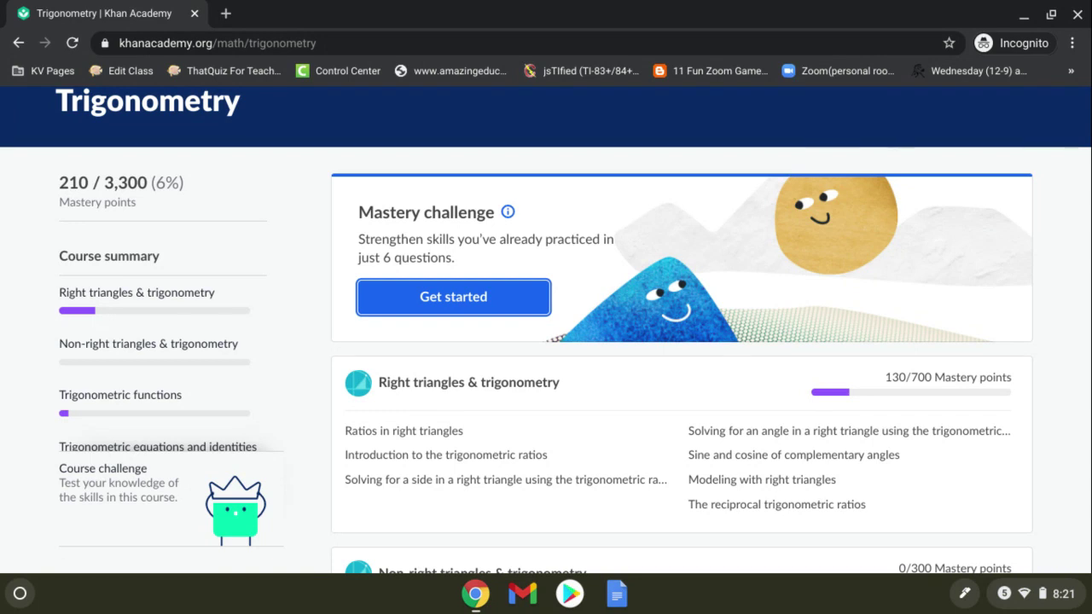
scroll(452, 295, "down", 2)
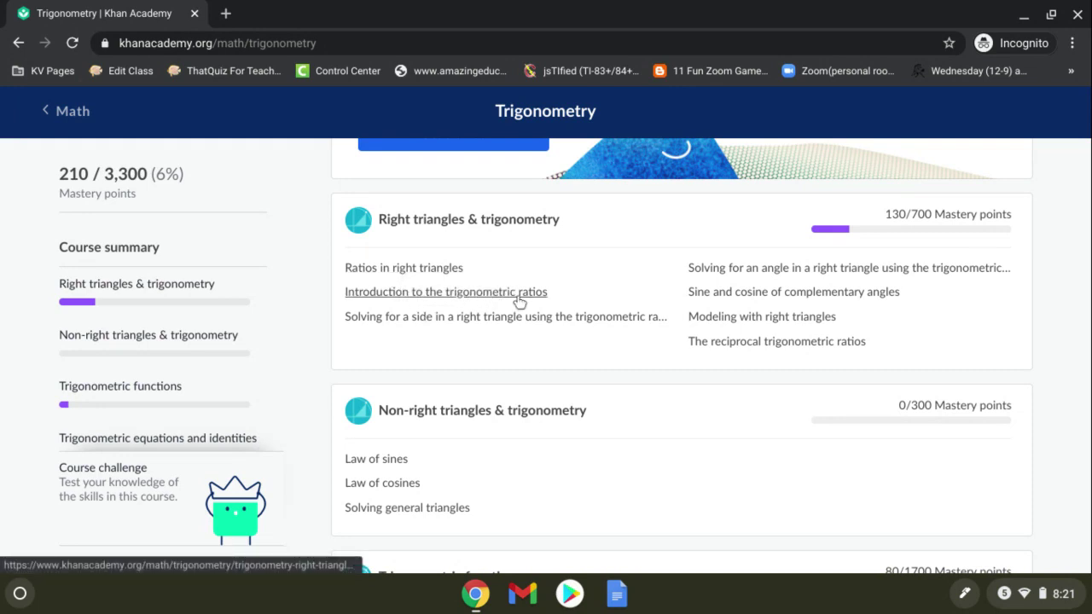
scroll(507, 302, "down", 1)
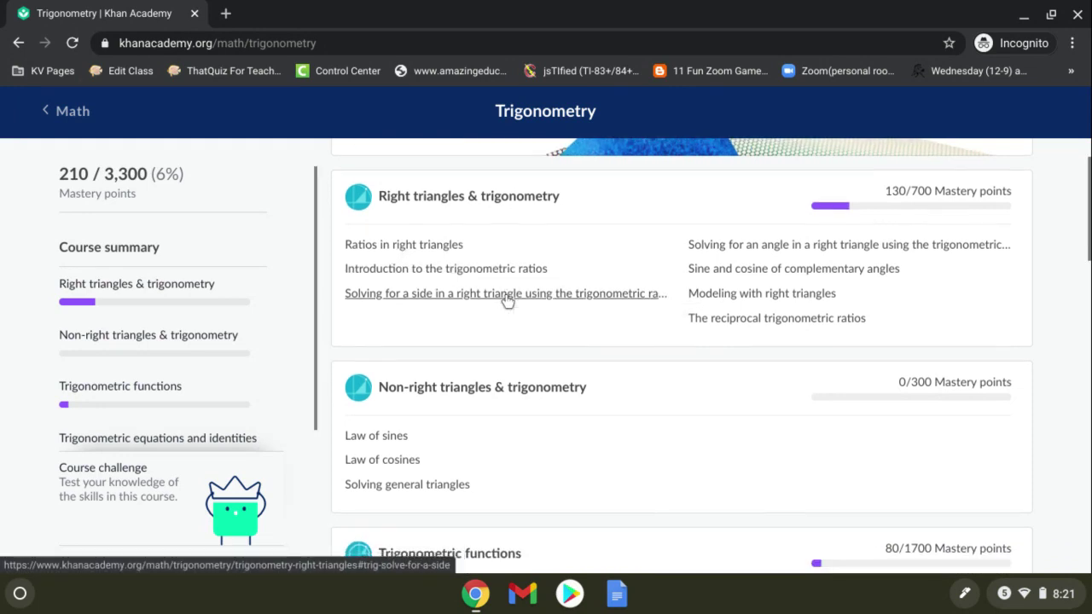
scroll(459, 197, "down", 4)
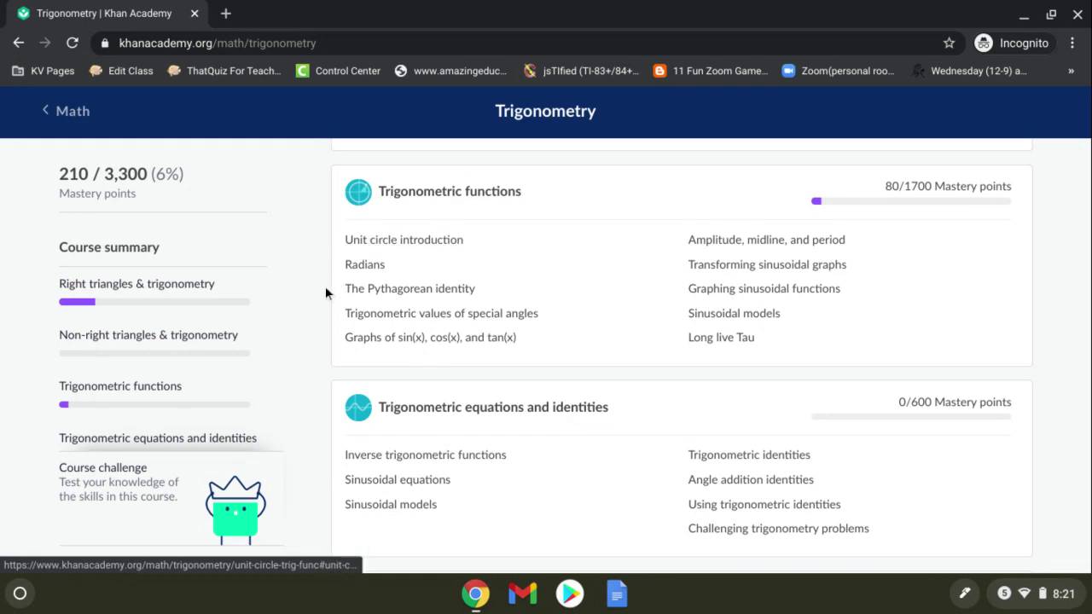
- Jump to the Radians section of Trigonometric functions, where Radians & degrees is Proficient
left_click(365, 266)
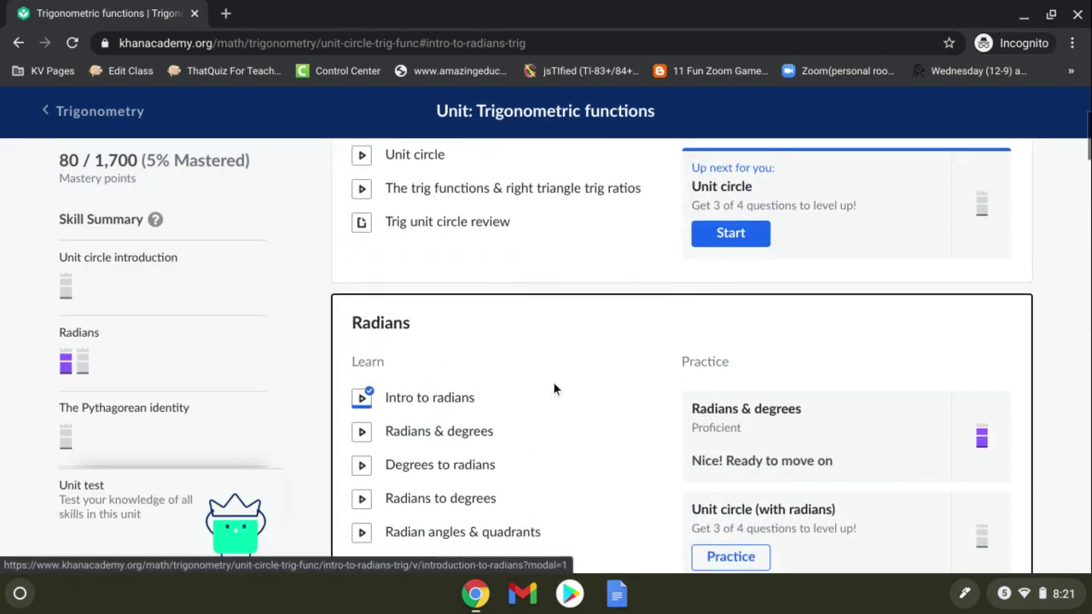
scroll(553, 383, "down", 1)
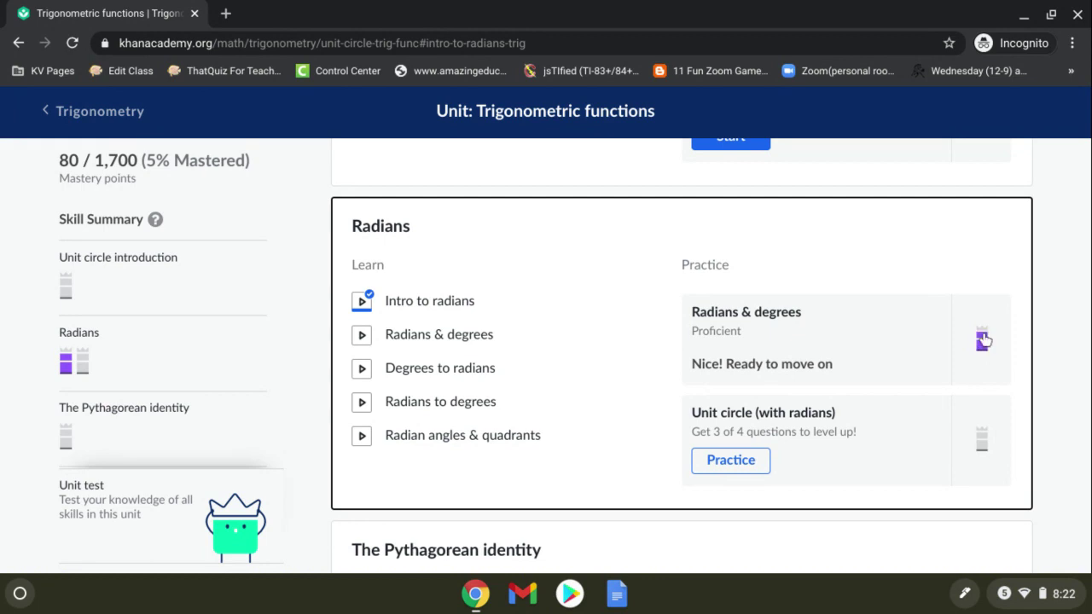
- Begin Radians & degrees practice and reveal videos and a hint for converting 29π/15 radians
left_click(738, 314)
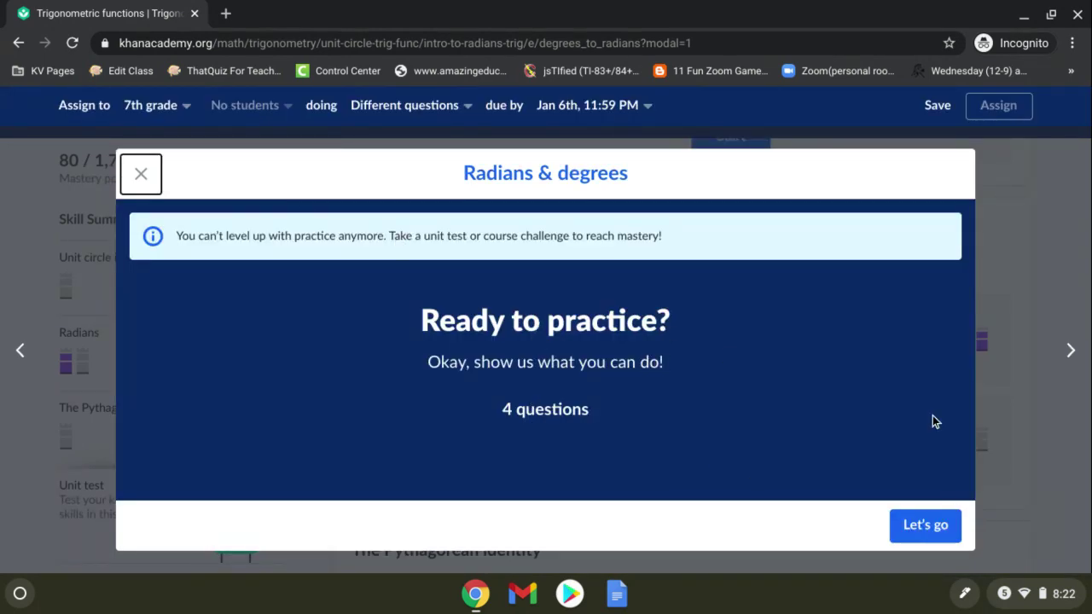
left_click(951, 527)
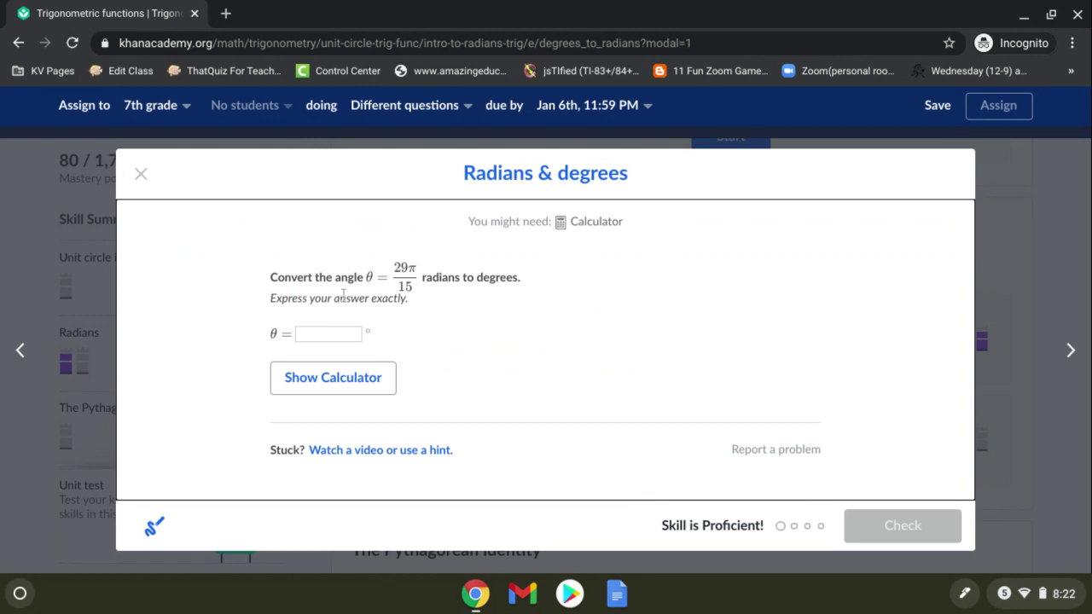
left_click(383, 454)
scroll(384, 459, "down", 3)
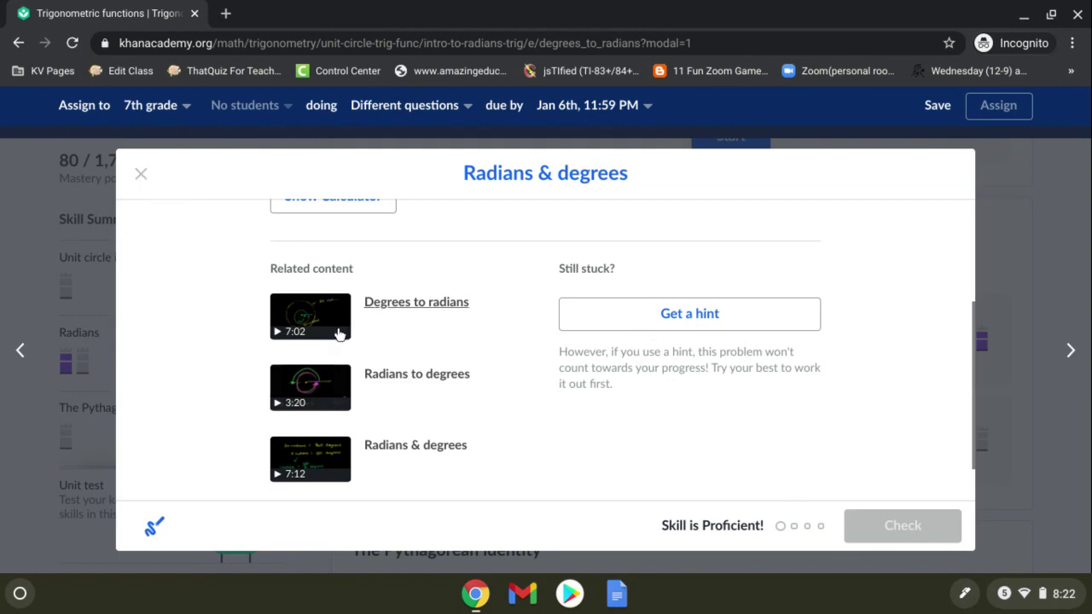
- Close the Radians & degrees practice and go back to the Trigonometry course via the breadcrumb
left_click(141, 176)
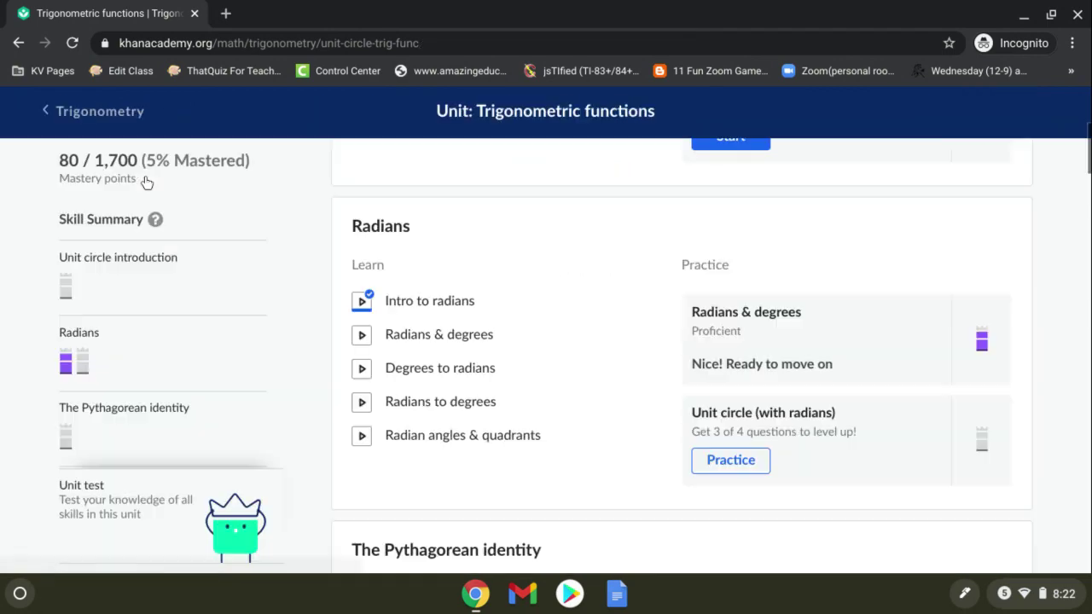
scroll(633, 274, "up", 4)
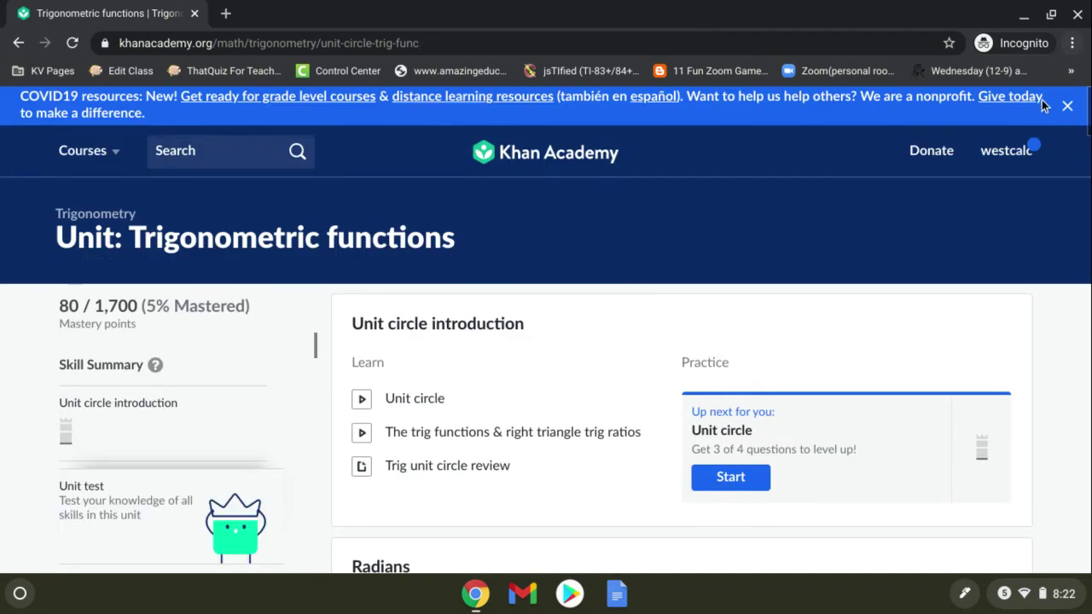
left_click(1001, 151)
left_click(511, 226)
left_click(88, 214)
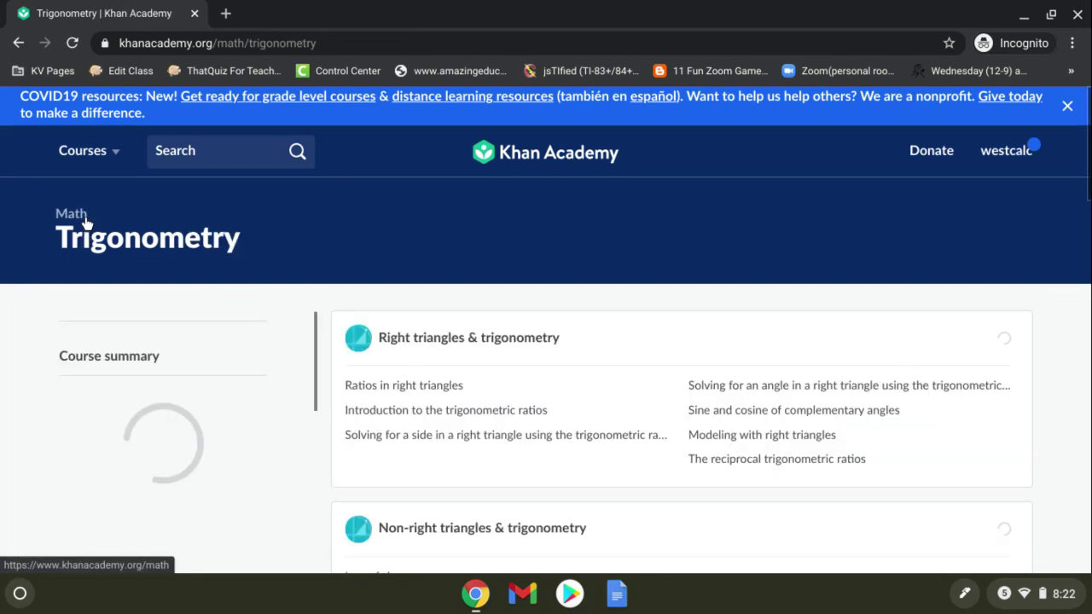
scroll(543, 448, "down", 3)
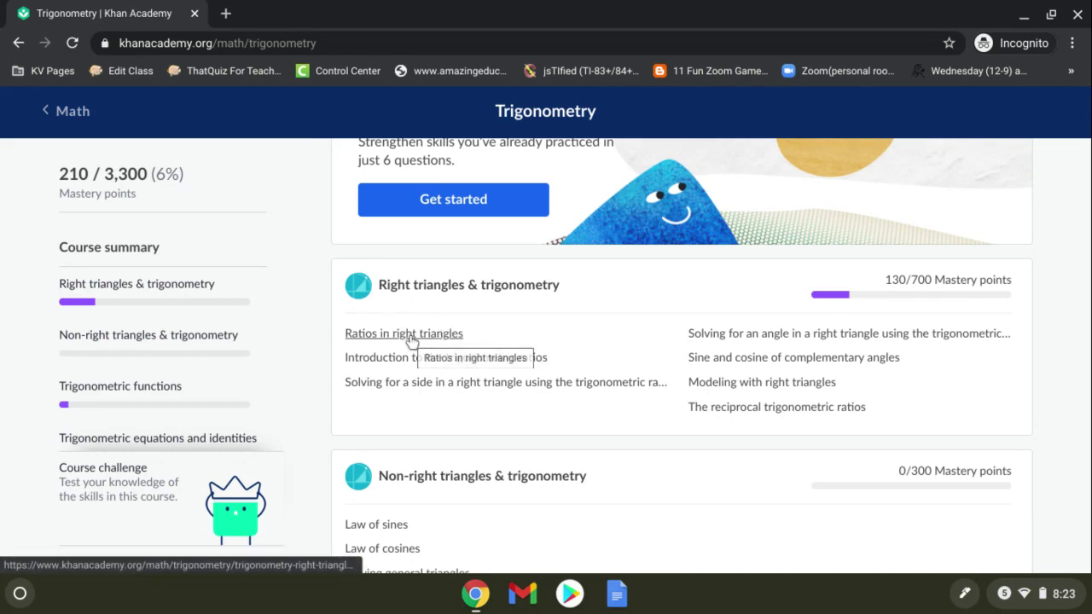
- Open Ratios in right triangles and browse the unit page at 130/700, 19% mastered
left_click(412, 340)
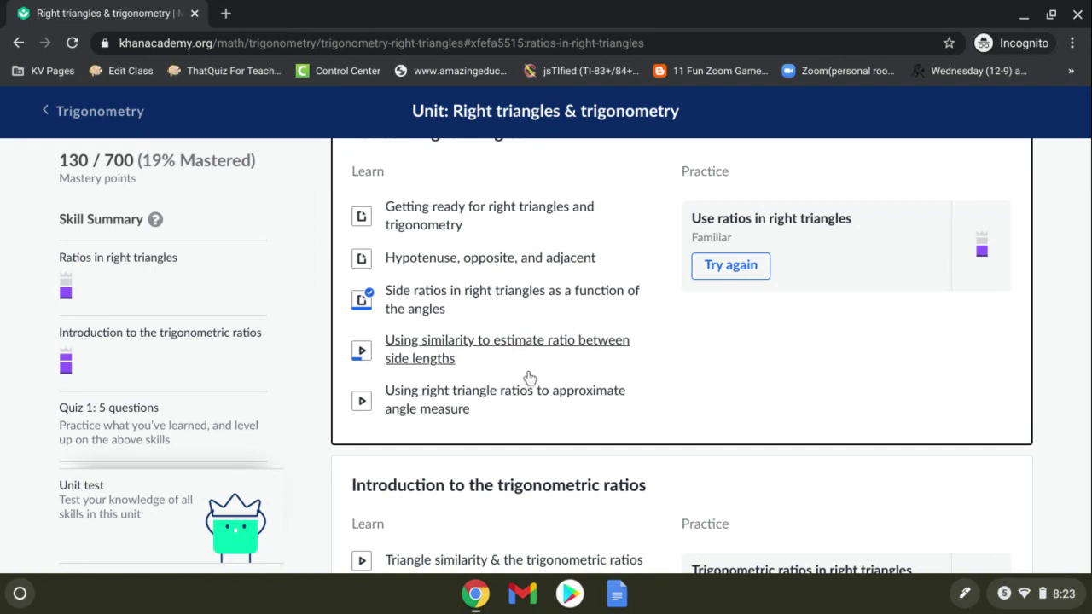
scroll(824, 335, "down", 1)
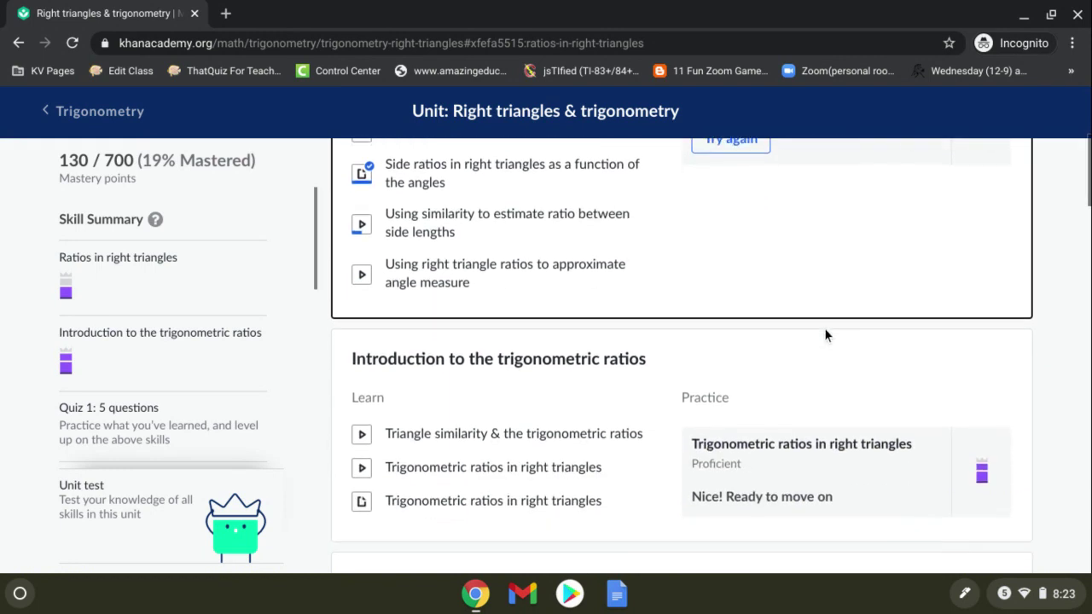
scroll(824, 333, "down", 2)
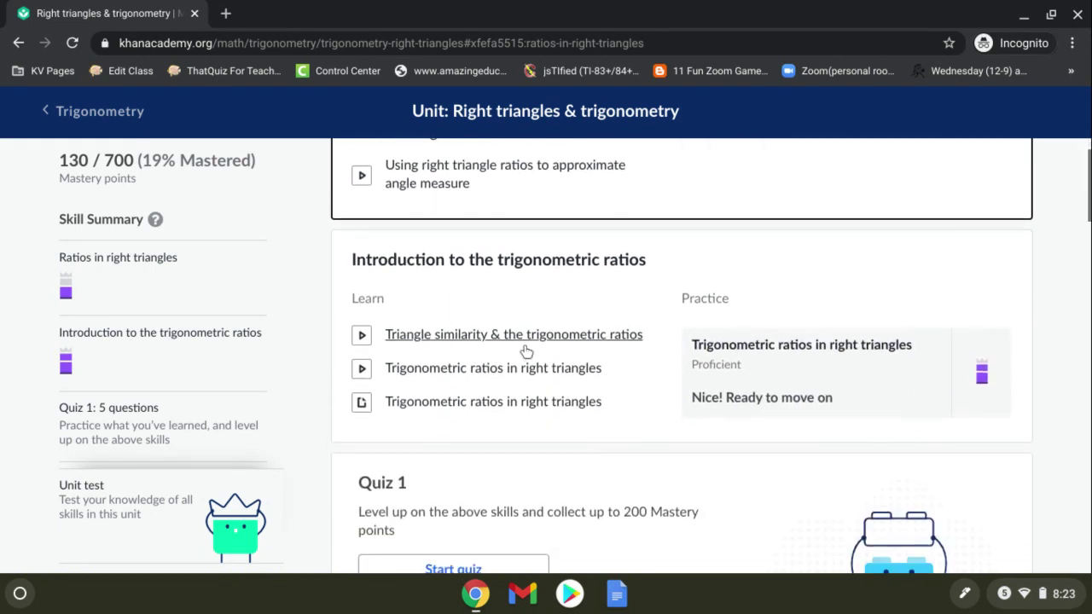
scroll(786, 253, "up", 5)
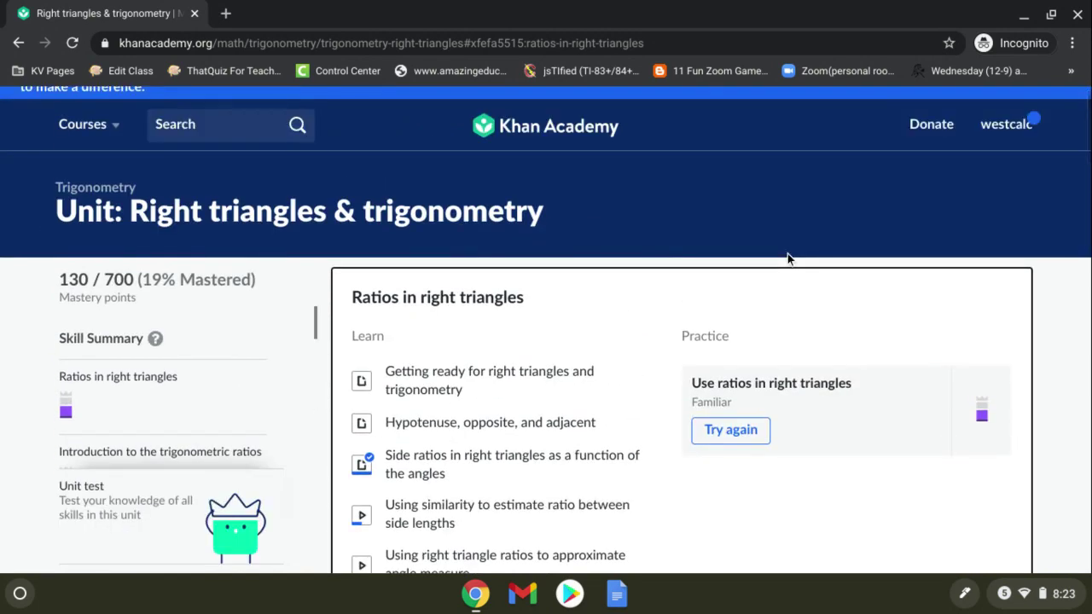